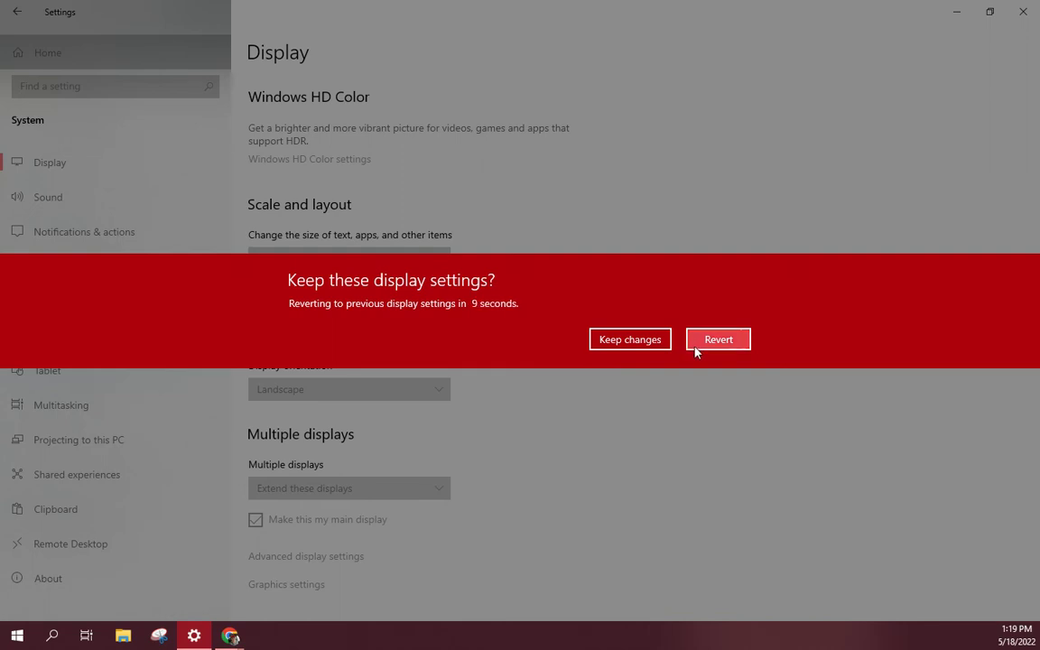
- Revert the pending display change and try setting the multiple displays option to Show only on 2
{"action": "left_click", "coordinate": [710, 339]}
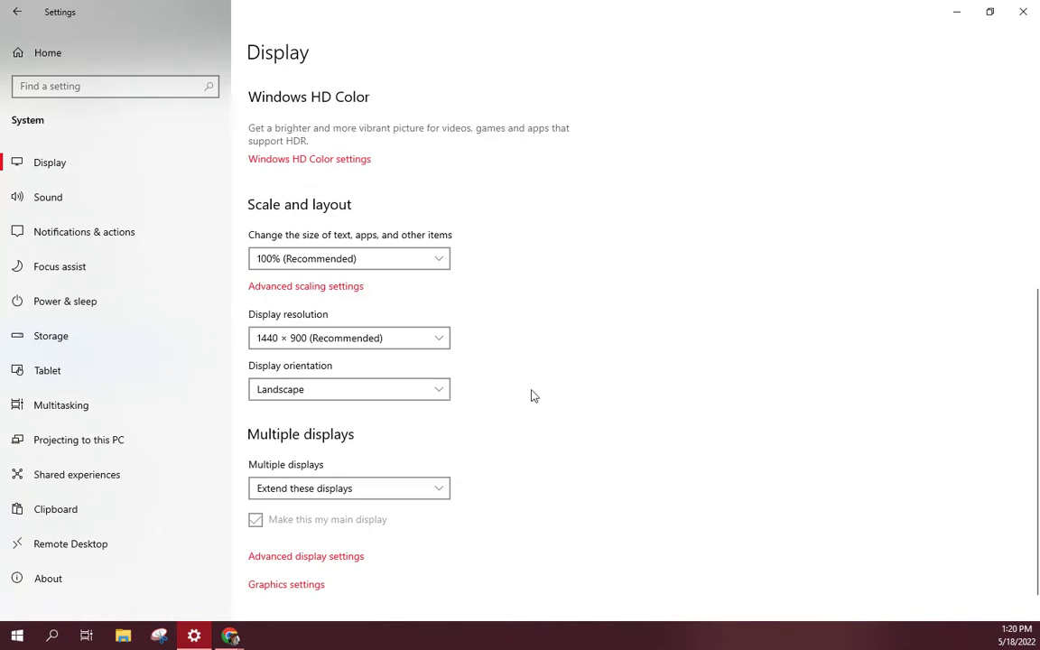
{"action": "scroll", "coordinate": [532, 401], "scroll_direction": "down", "scroll_amount": 1}
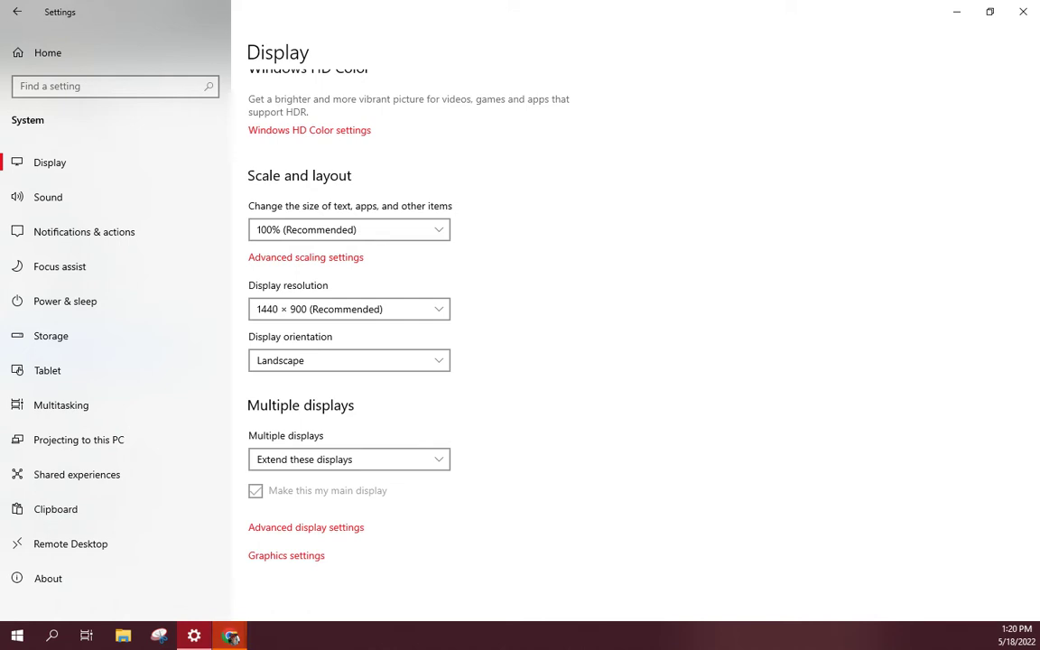
{"action": "left_click", "coordinate": [335, 459]}
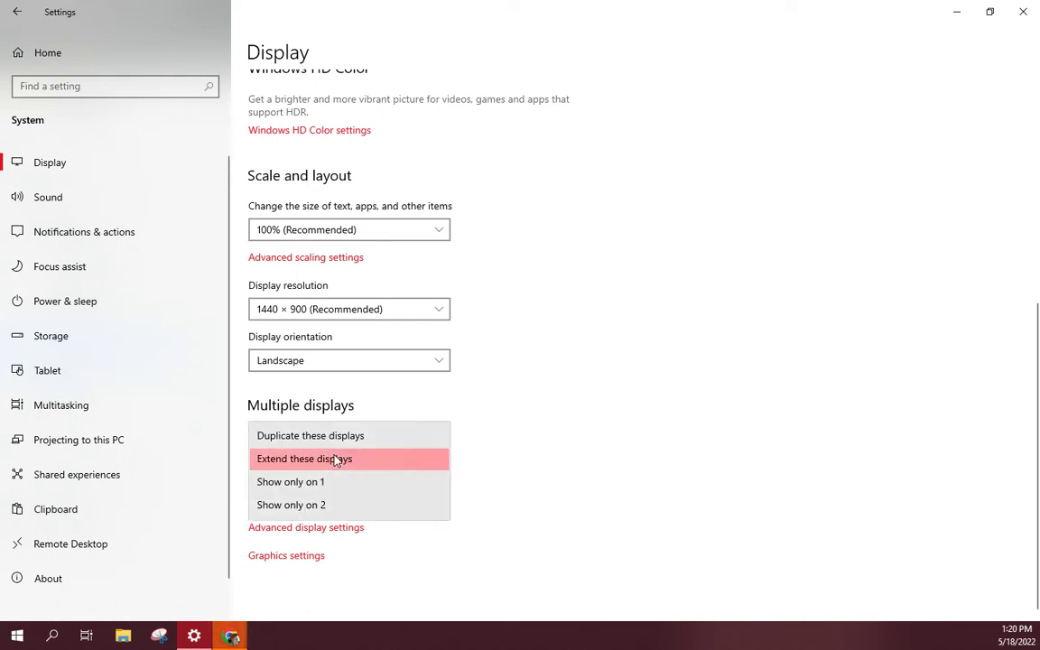
{"action": "left_click", "coordinate": [318, 508]}
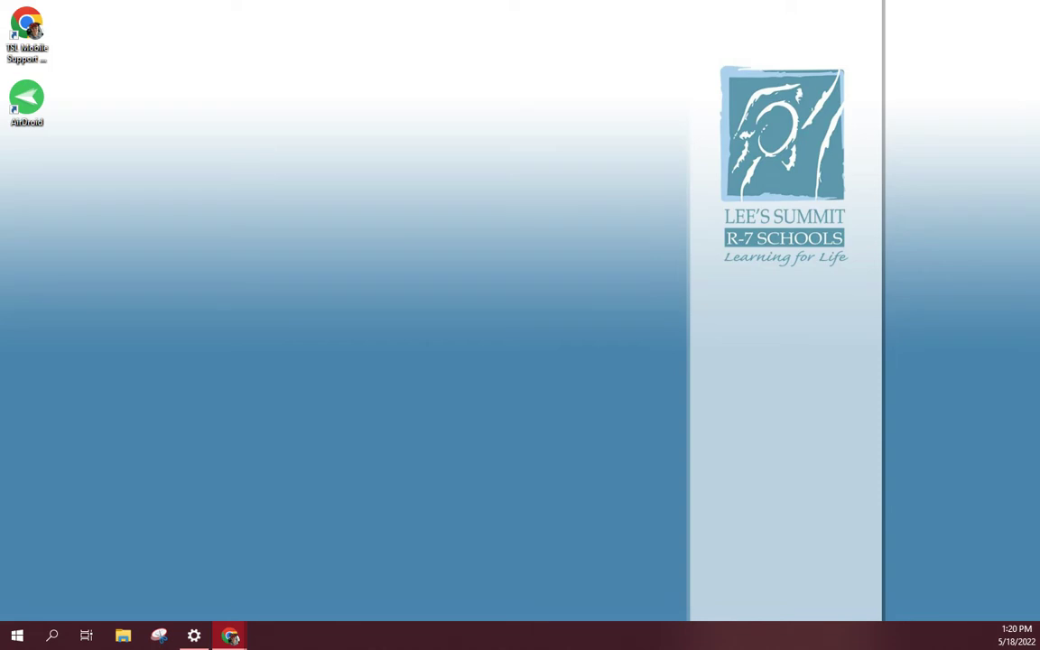
- Move the Windows Settings window and the Chrome settings window onto this display and maximize the Chrome window
{"action": "left_click", "coordinate": [194, 636]}
{"action": "left_click_drag", "start_coordinate": [332, 4], "coordinate": [511, 73]}
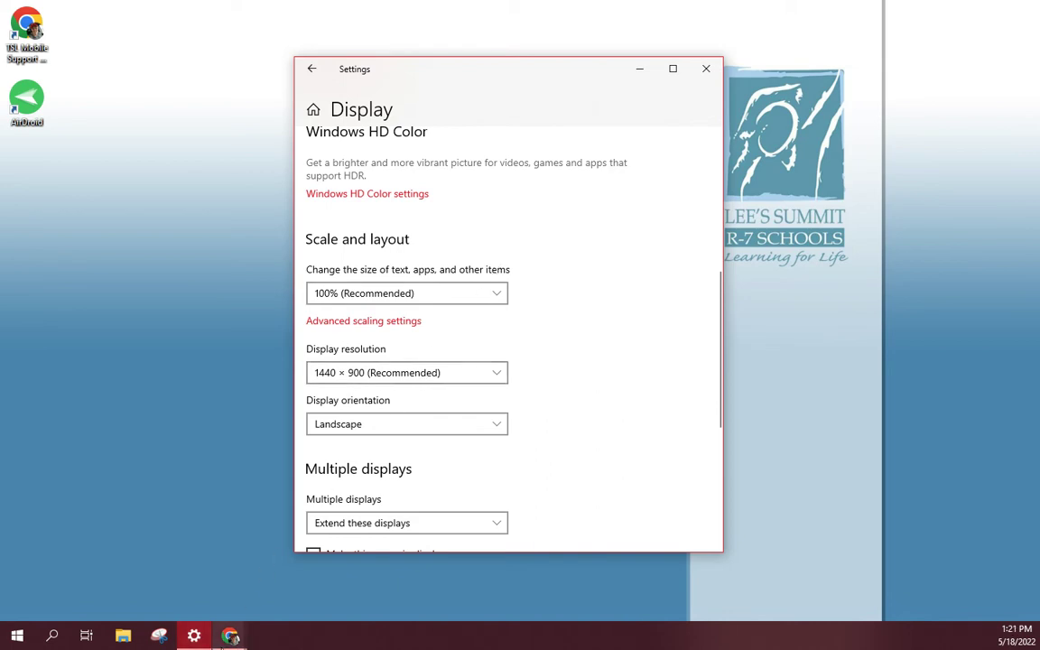
{"action": "mouse_move", "coordinate": [230, 632]}
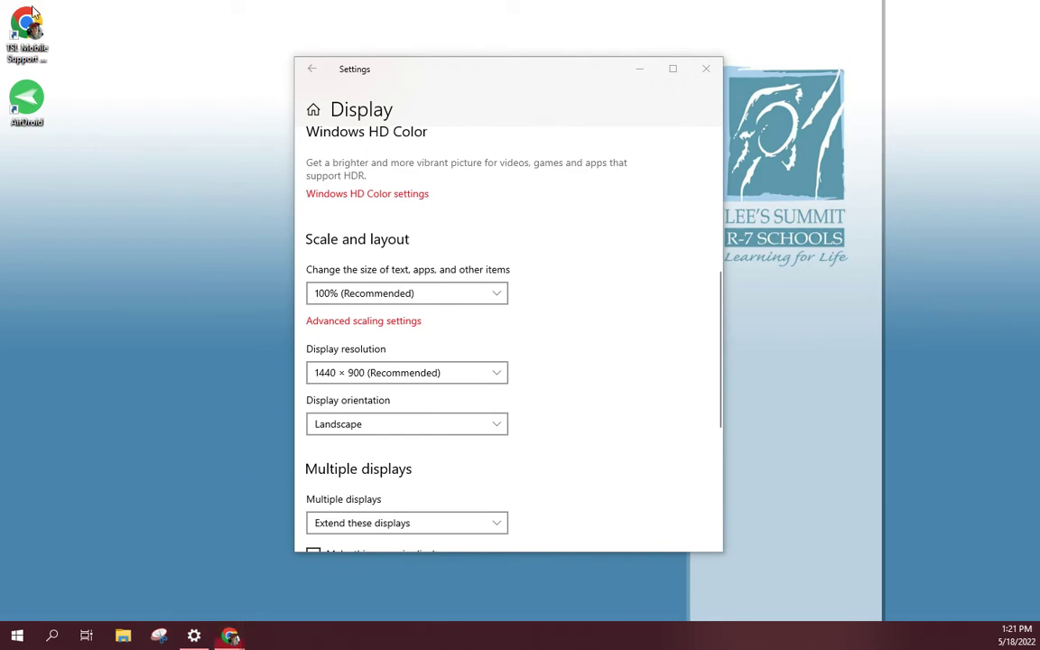
{"action": "left_click_drag", "start_coordinate": [323, 52], "coordinate": [418, 95]}
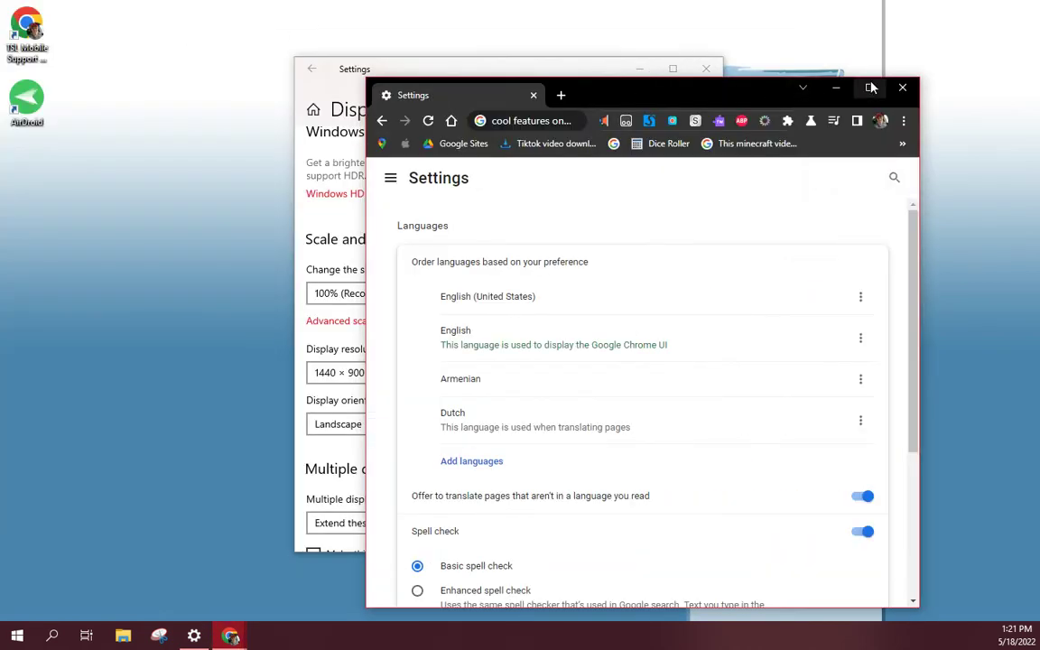
{"action": "left_click", "coordinate": [868, 87]}
{"action": "scroll", "coordinate": [260, 171], "scroll_direction": "down", "scroll_amount": 1}
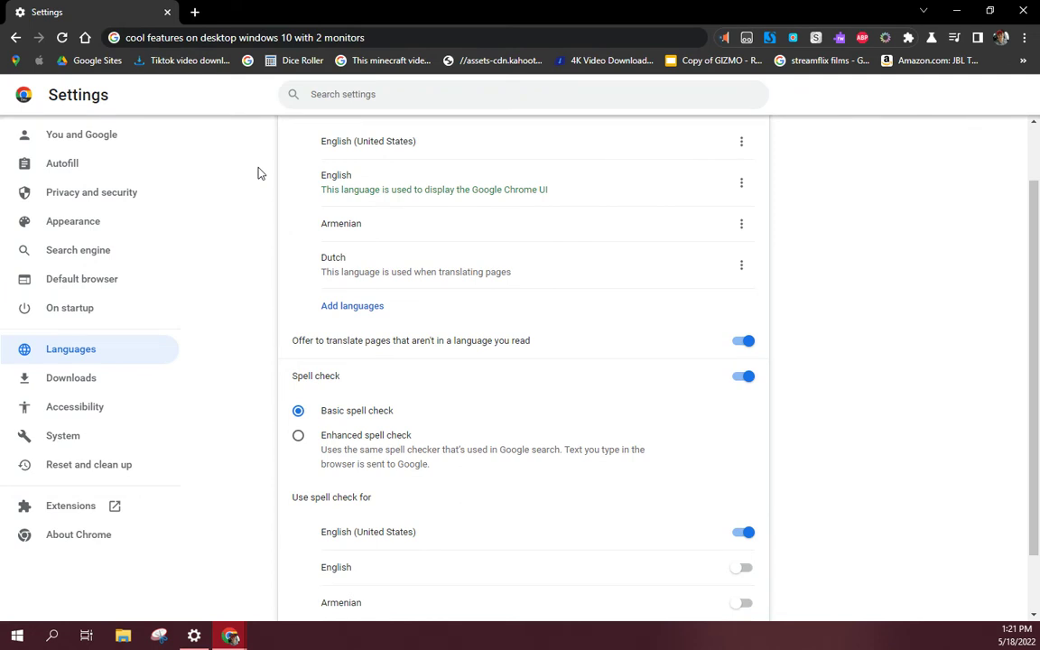
{"action": "scroll", "coordinate": [260, 171], "scroll_direction": "down", "scroll_amount": 1}
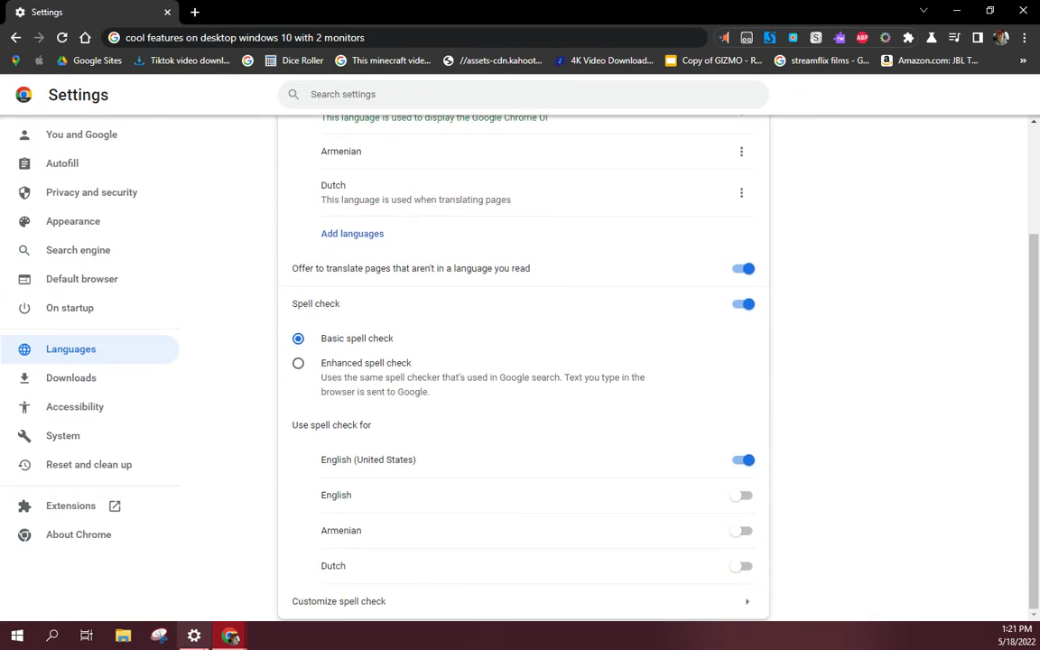
- Switch back to the Windows Settings window, leave its narrow Display view and maximize it
{"action": "left_click", "coordinate": [201, 636]}
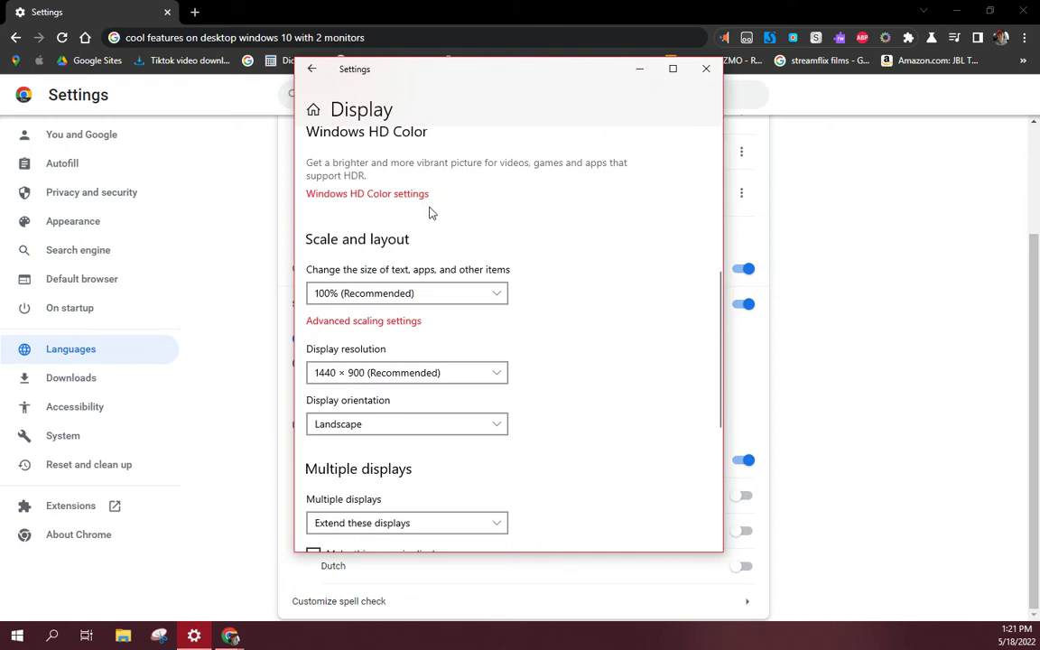
{"action": "left_click", "coordinate": [310, 67]}
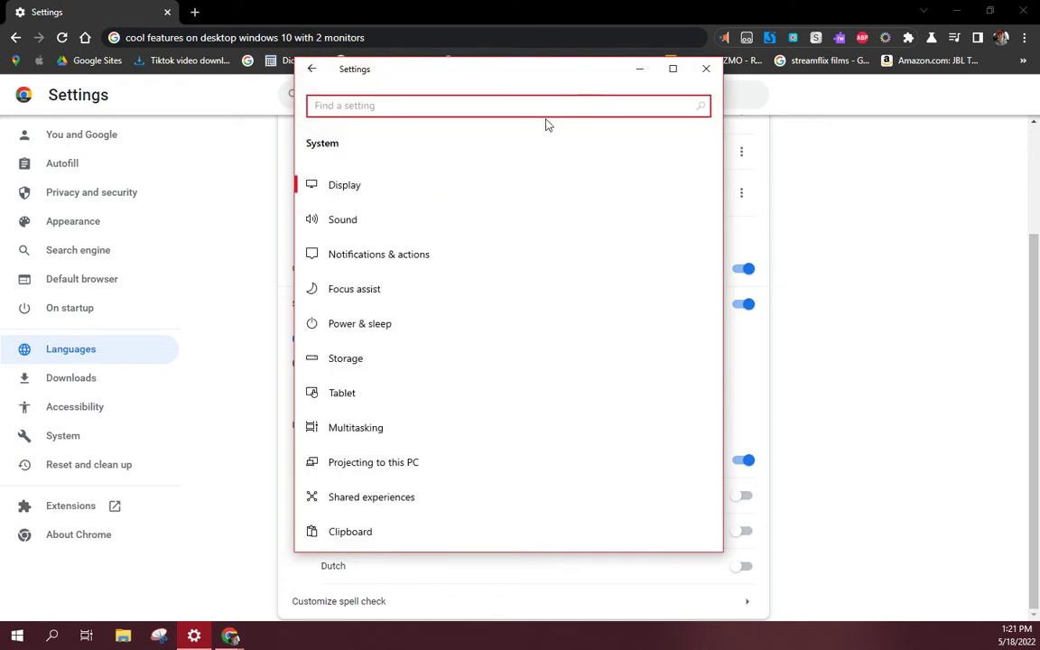
{"action": "left_click", "coordinate": [672, 68]}
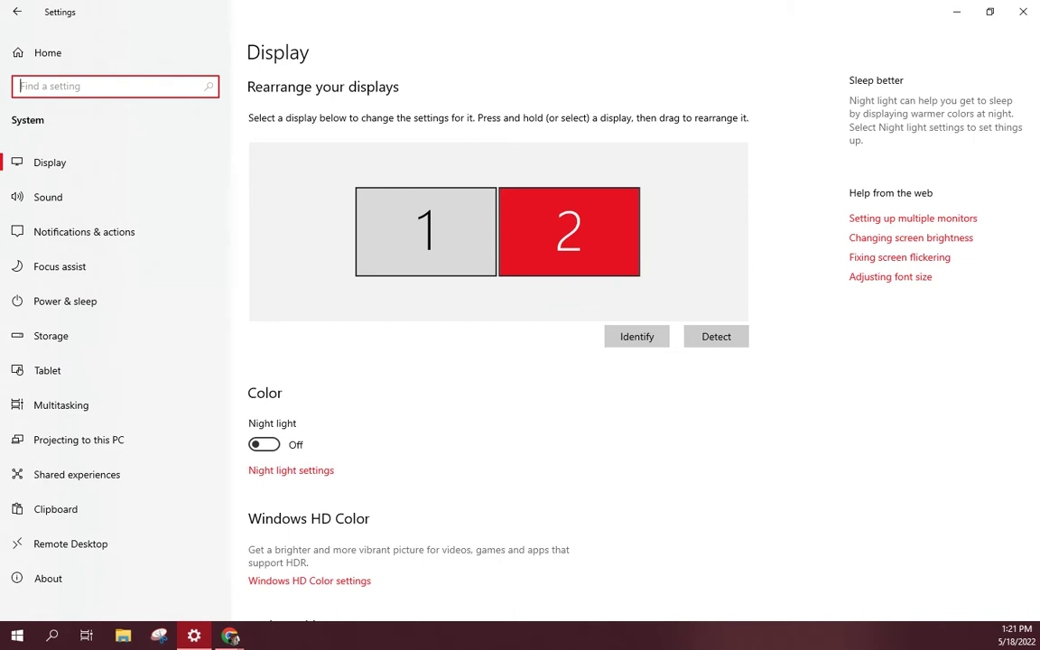
{"action": "scroll", "coordinate": [329, 432], "scroll_direction": "down", "scroll_amount": 3}
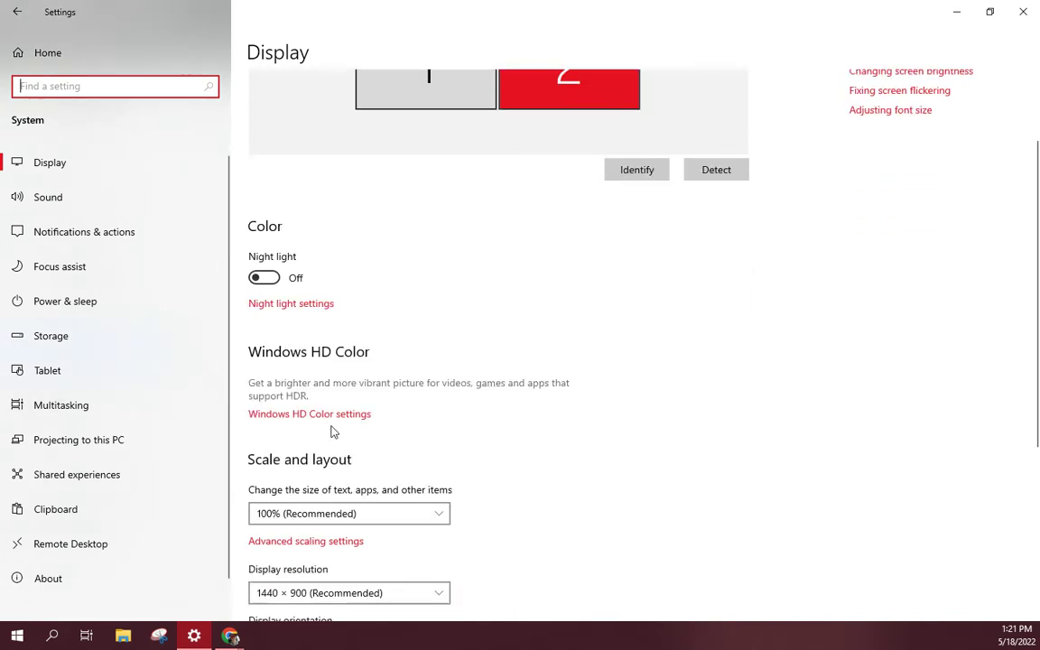
- Look through the Sound settings and the Windows Update page under Update & Security
{"action": "left_click", "coordinate": [127, 203]}
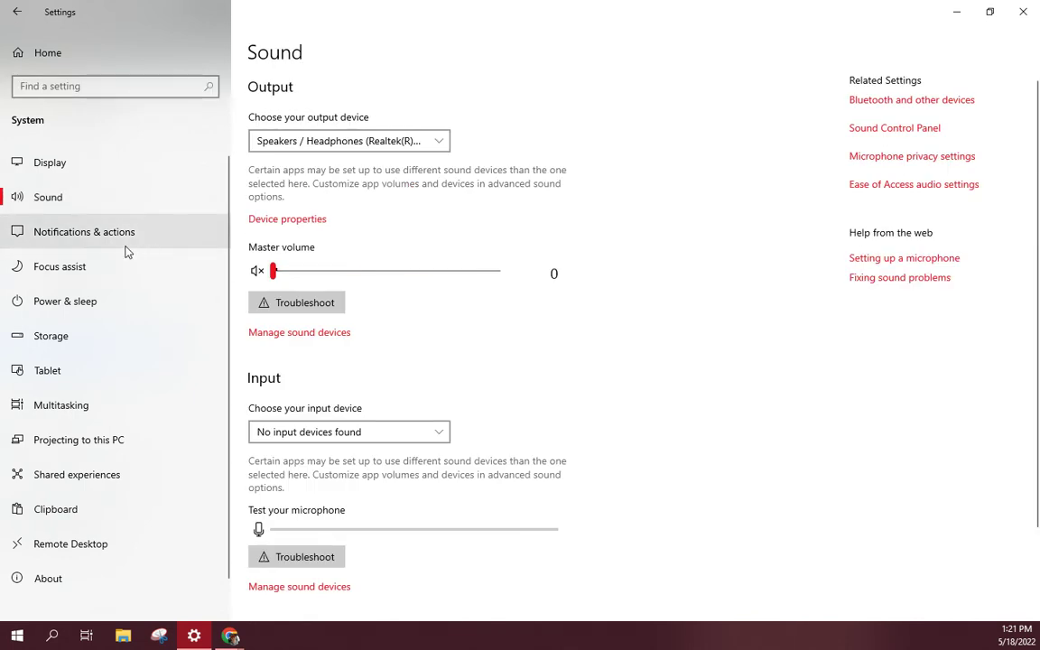
{"action": "scroll", "coordinate": [383, 313], "scroll_direction": "down", "scroll_amount": 3}
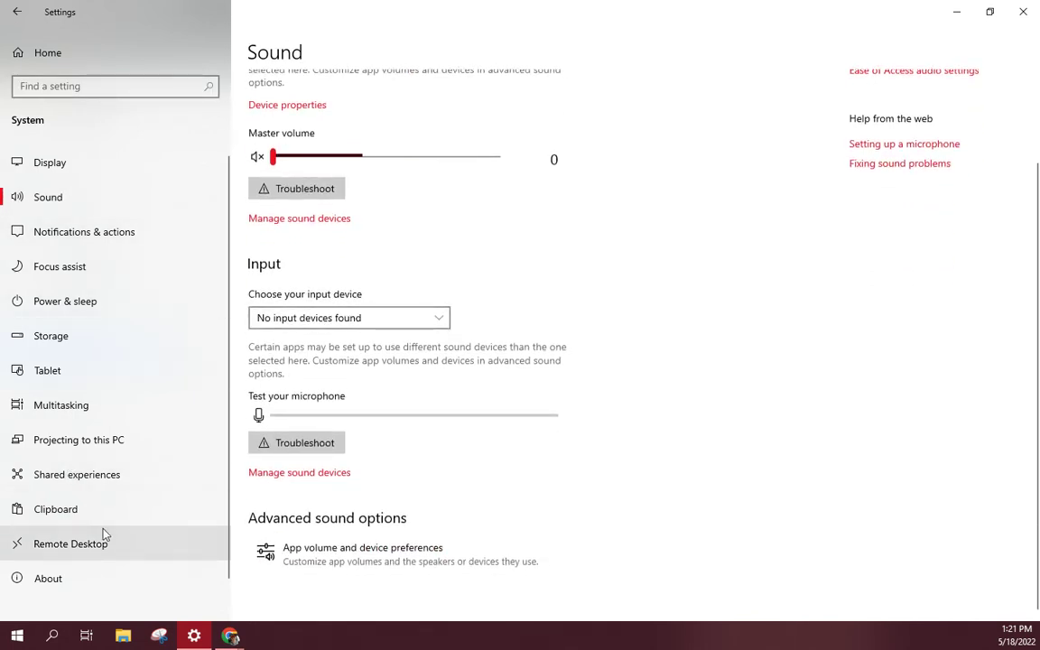
{"action": "left_click", "coordinate": [49, 53]}
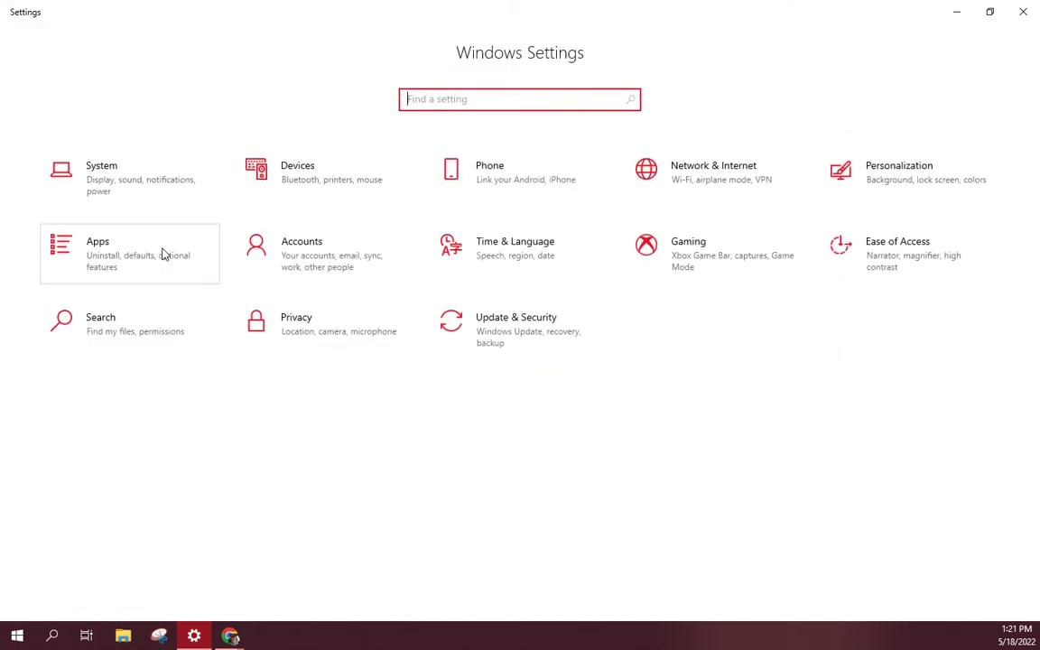
{"action": "left_click", "coordinate": [575, 347]}
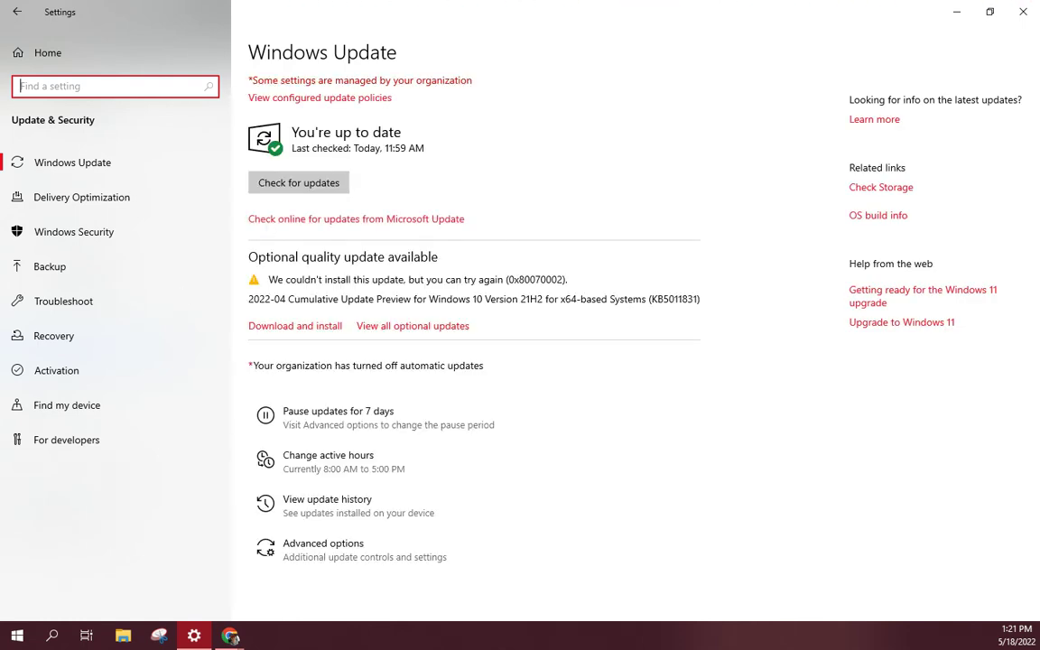
- Open the Colors page of the Personalization settings
{"action": "left_click", "coordinate": [16, 11]}
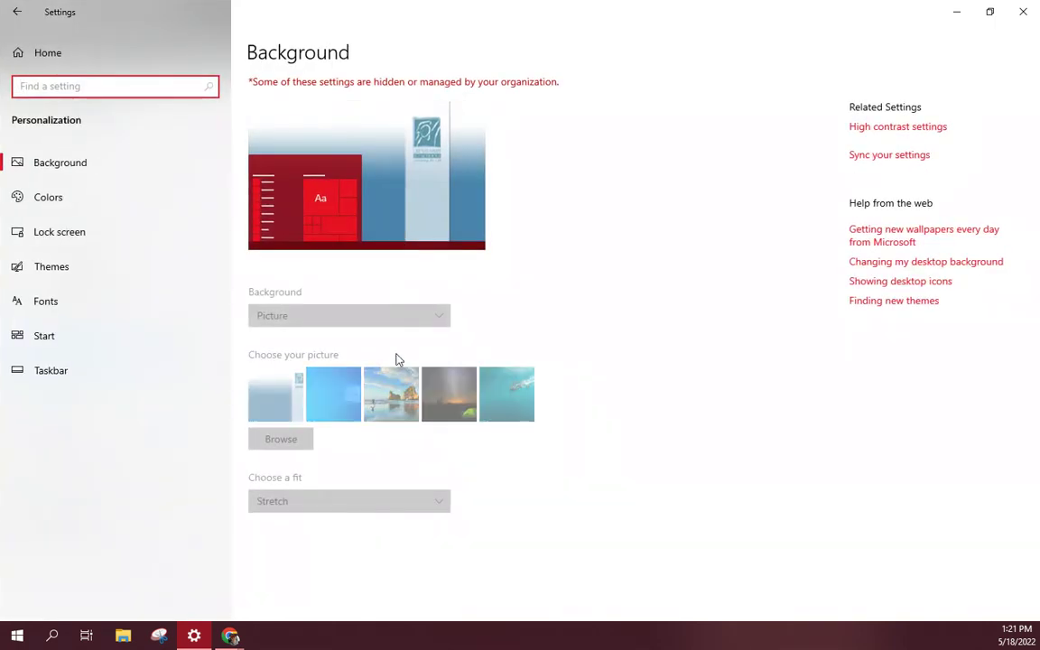
{"action": "left_click", "coordinate": [183, 210]}
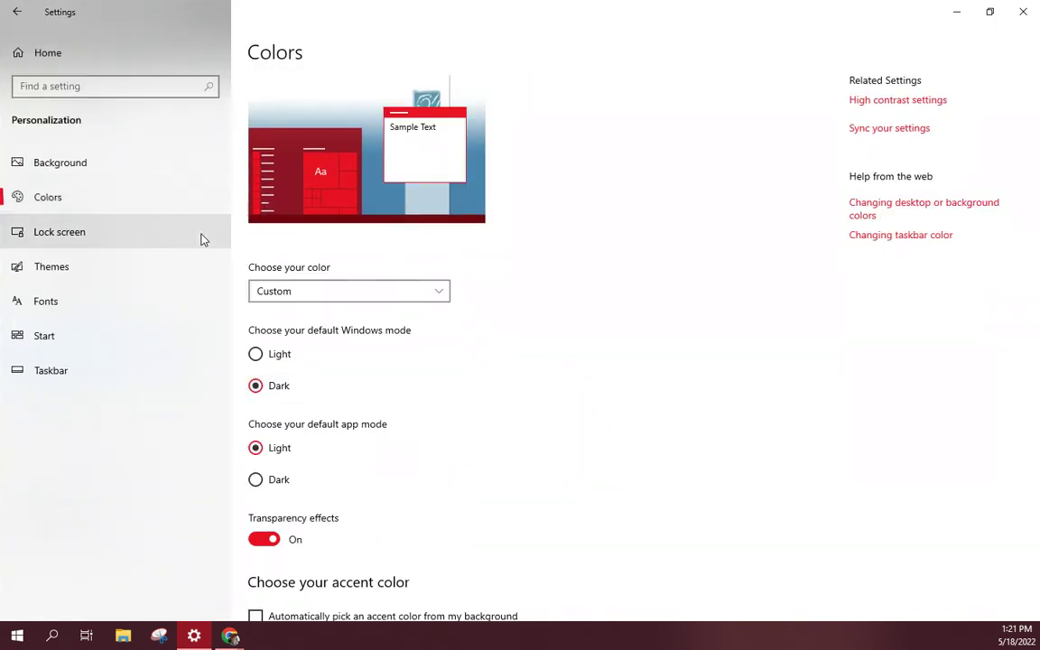
{"action": "scroll", "coordinate": [344, 438], "scroll_direction": "down", "scroll_amount": 1}
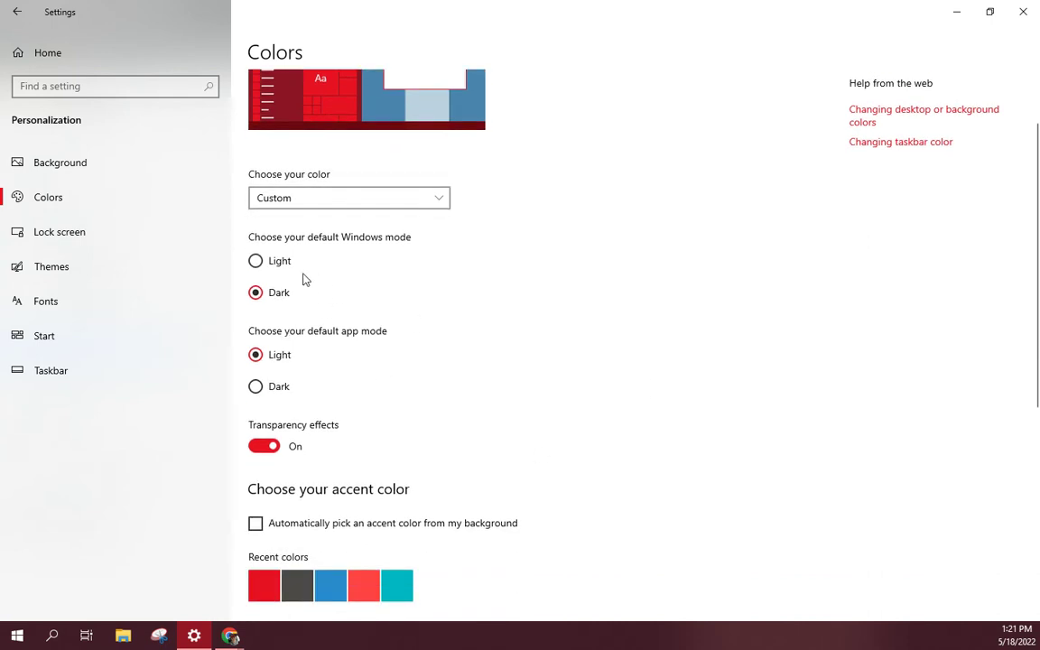
- Try the Light default Windows mode and the Dark default app mode, switching each back
{"action": "left_click", "coordinate": [256, 261]}
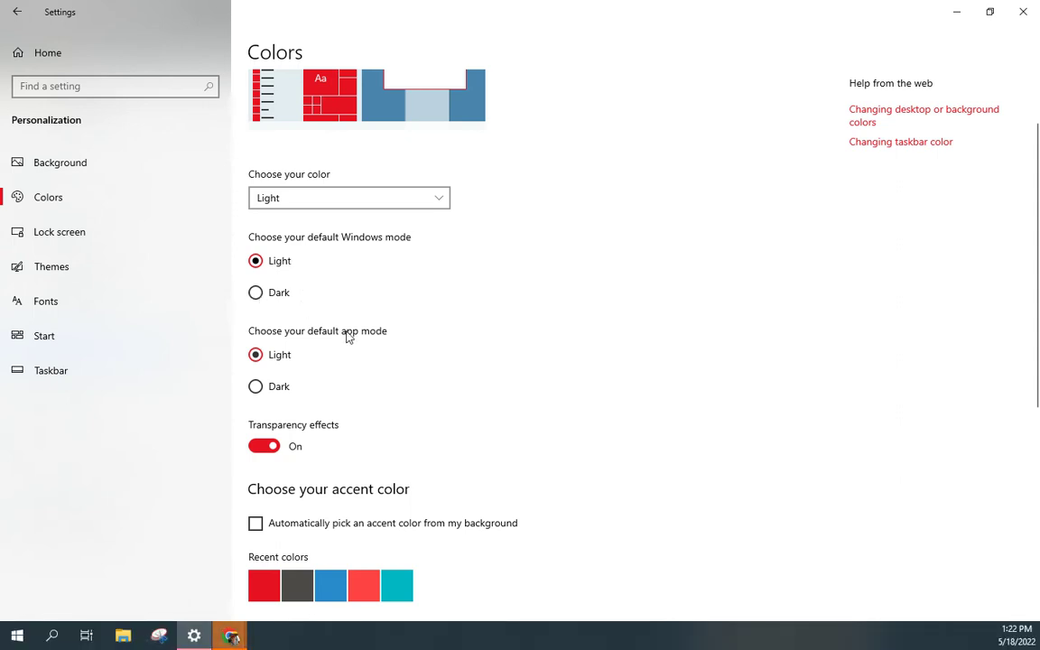
{"action": "scroll", "coordinate": [348, 336], "scroll_direction": "down", "scroll_amount": 2}
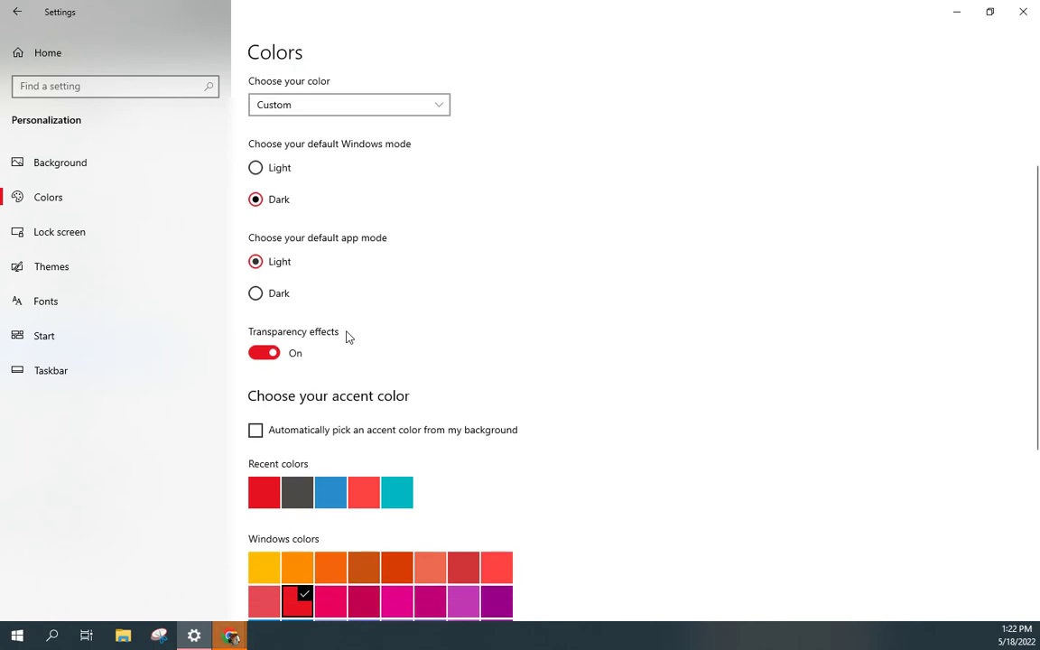
{"action": "left_click", "coordinate": [269, 297]}
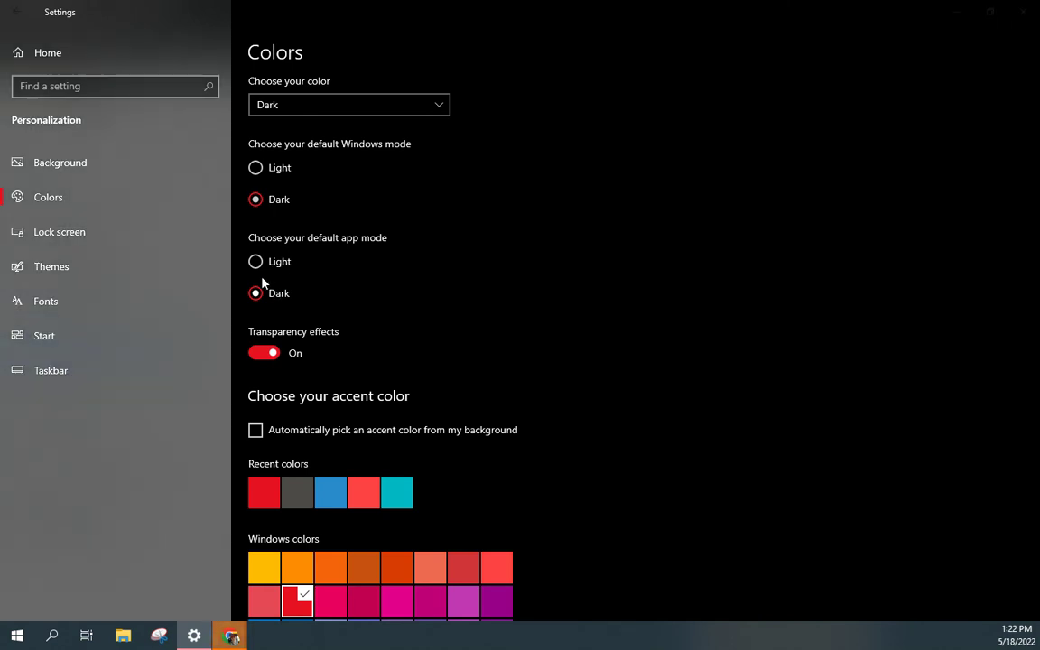
{"action": "key", "text": "Up"}
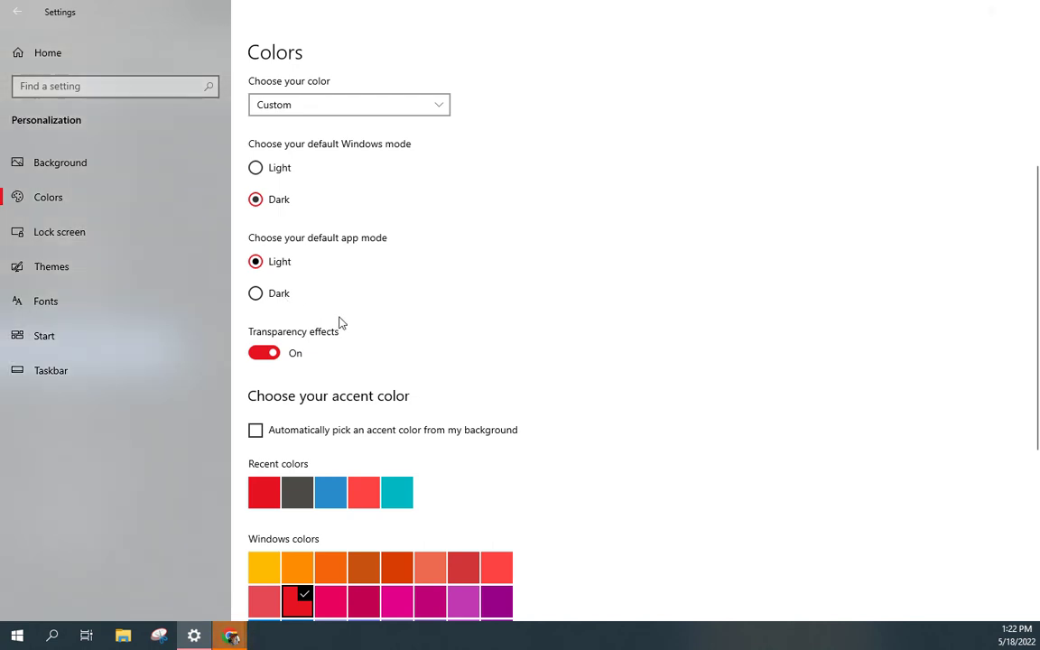
- Set the default app mode to Dark and choose the dark crimson-pink swatch in the Windows colors as accent color
{"action": "left_click", "coordinate": [305, 285]}
{"action": "scroll", "coordinate": [418, 348], "scroll_direction": "down", "scroll_amount": 2}
{"action": "scroll", "coordinate": [398, 334], "scroll_direction": "down", "scroll_amount": 4}
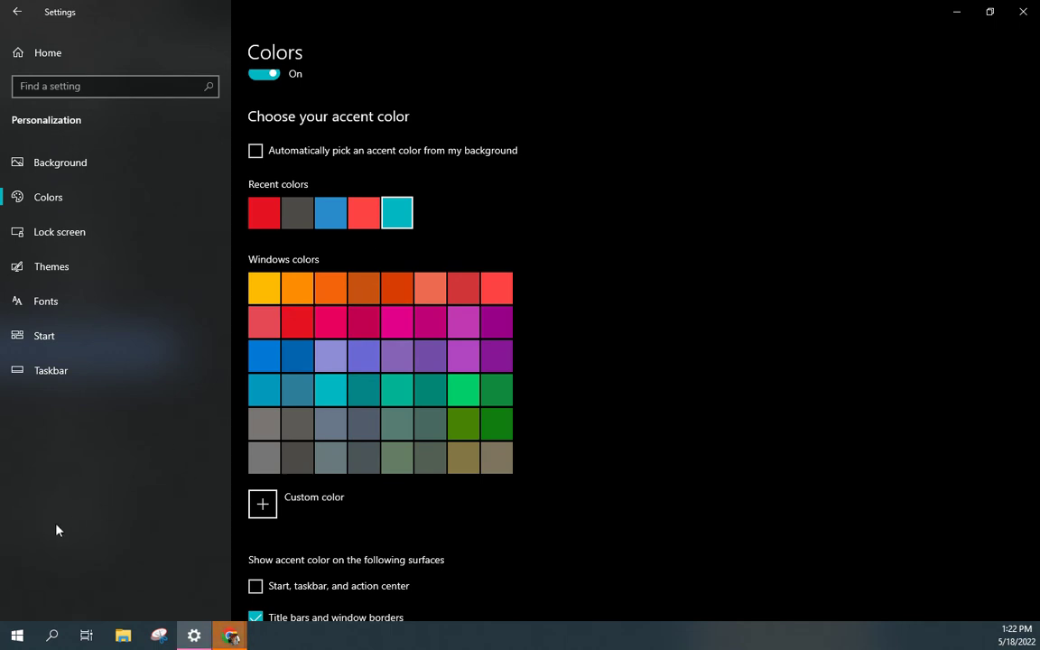
{"action": "left_click", "coordinate": [17, 635]}
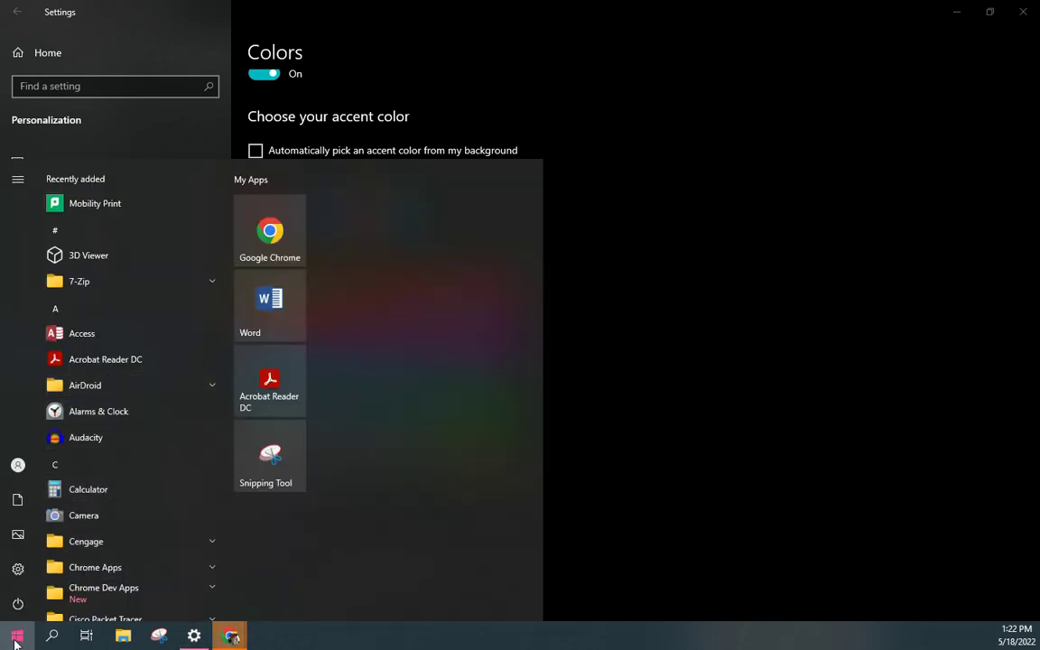
{"action": "left_click", "coordinate": [17, 631]}
{"action": "left_click", "coordinate": [364, 321]}
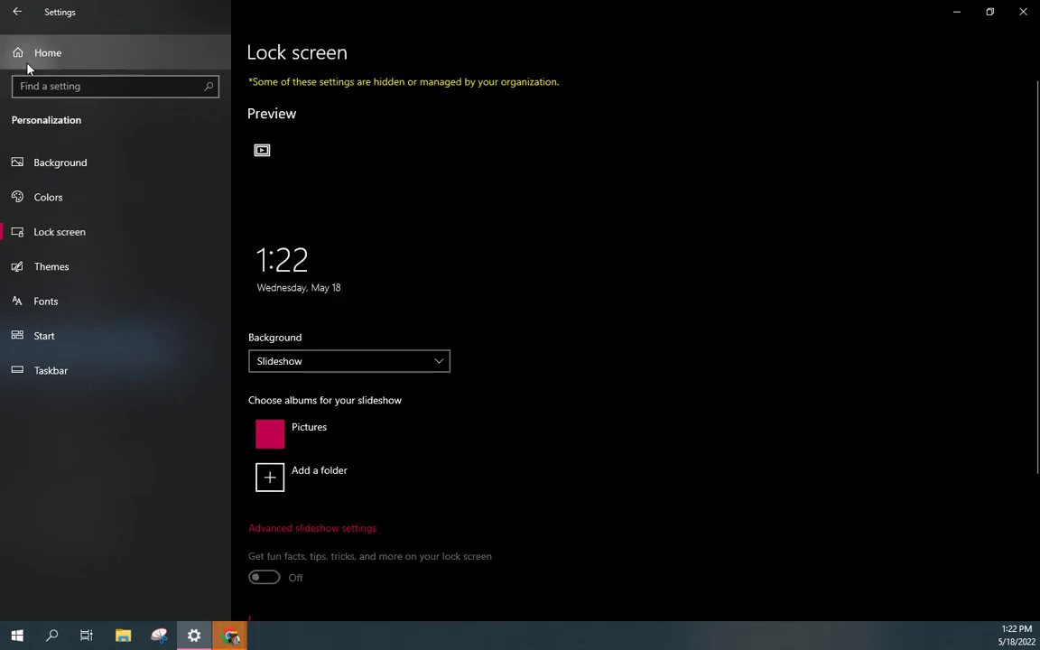
- Return to the Windows Settings home page and close the Settings window
{"action": "left_click", "coordinate": [25, 53]}
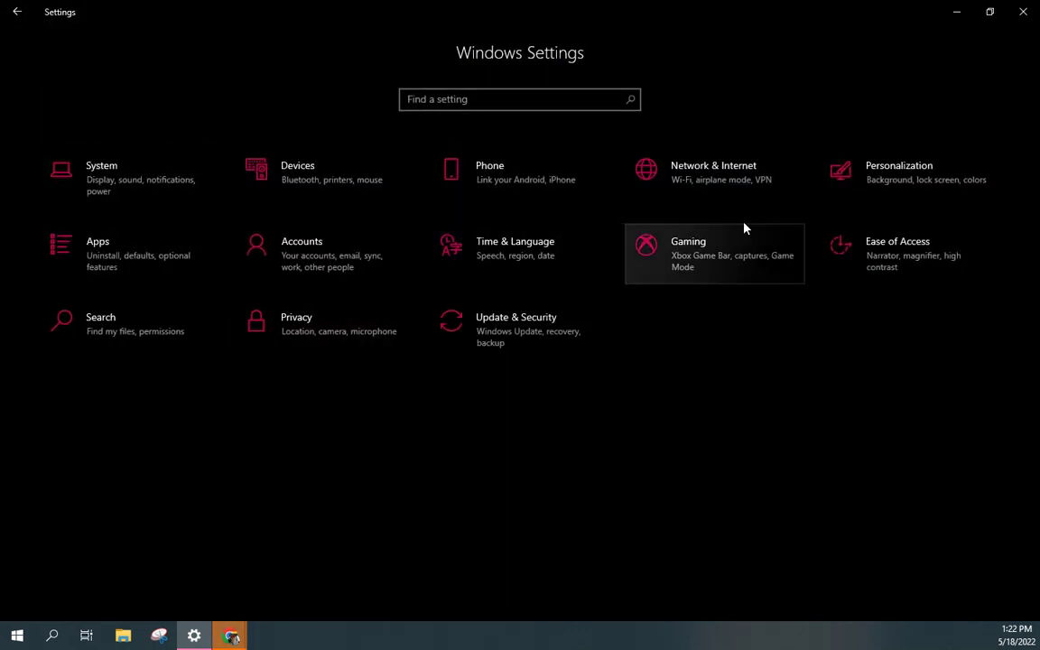
{"action": "left_click", "coordinate": [1035, 8]}
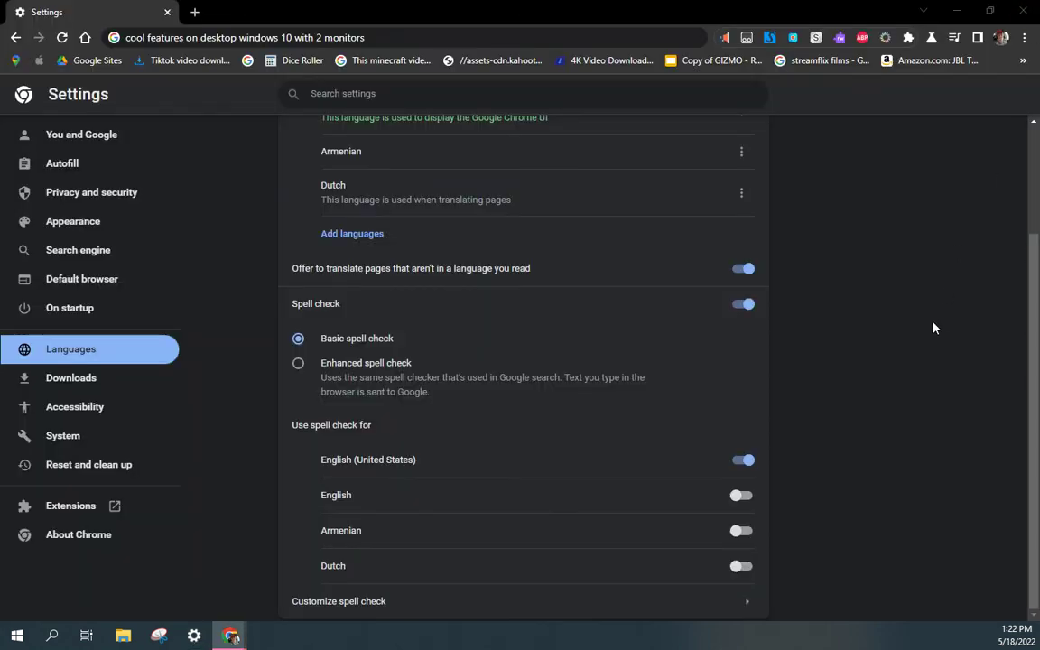
- Check how the dark theme and accent color look in the Start menu app list and the taskbar calendar
{"action": "left_click", "coordinate": [17, 635]}
{"action": "scroll", "coordinate": [78, 368], "scroll_direction": "down", "scroll_amount": 5}
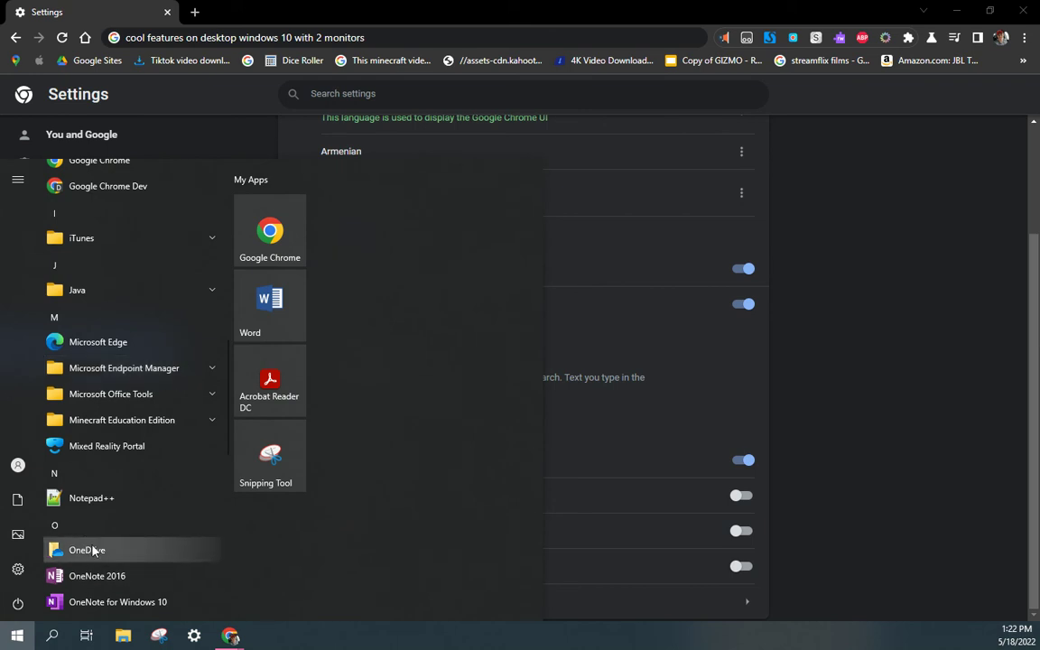
{"action": "left_click", "coordinate": [231, 636]}
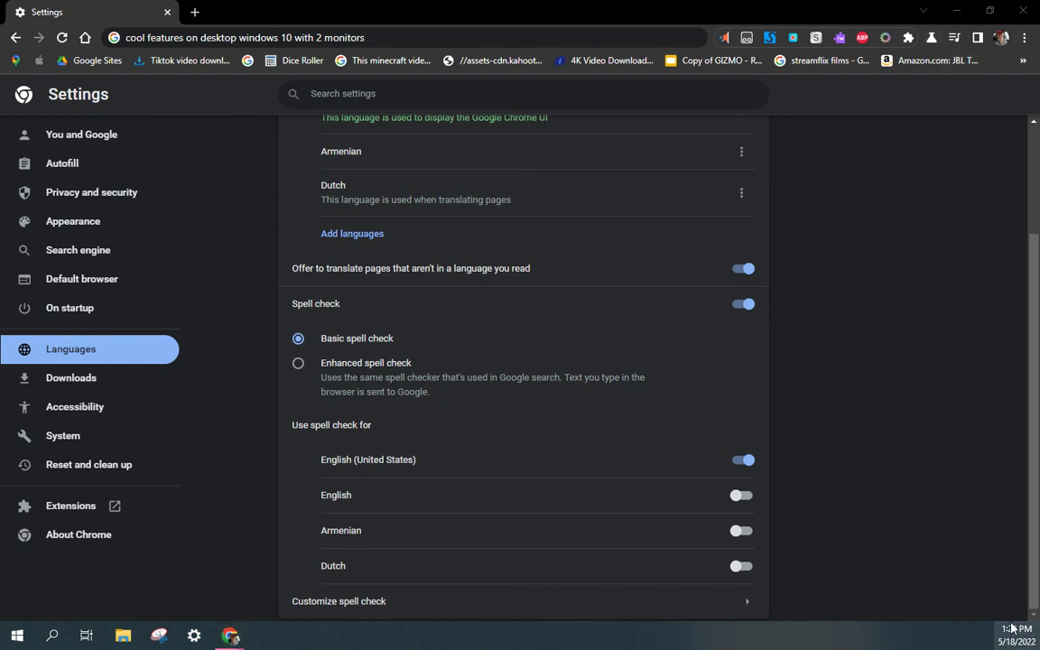
{"action": "key", "text": "super+alt+d"}
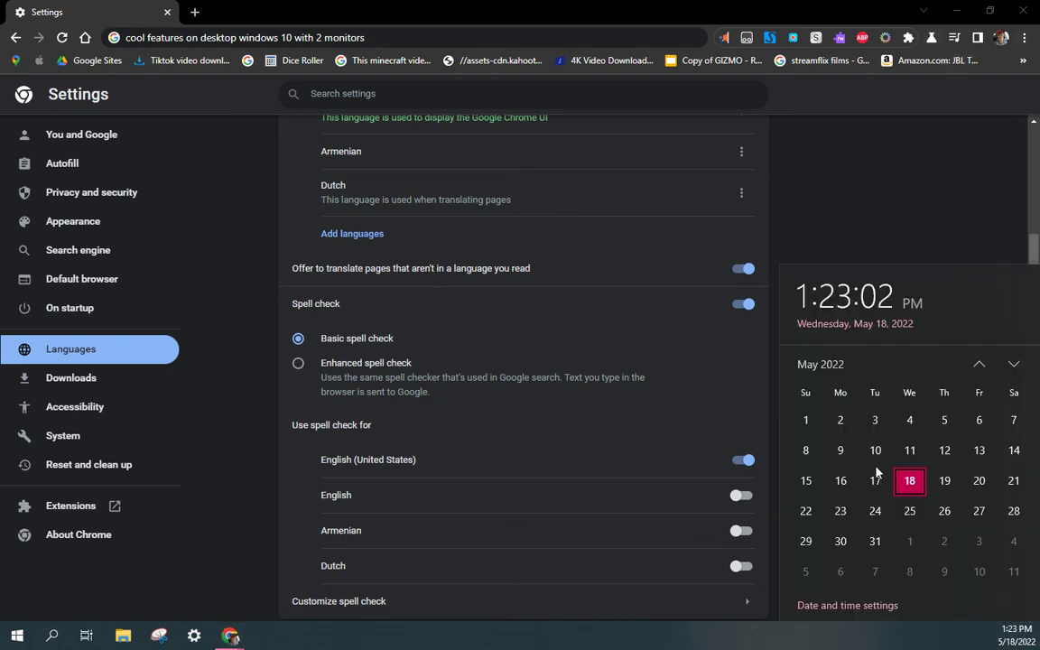
{"action": "left_click", "coordinate": [887, 237]}
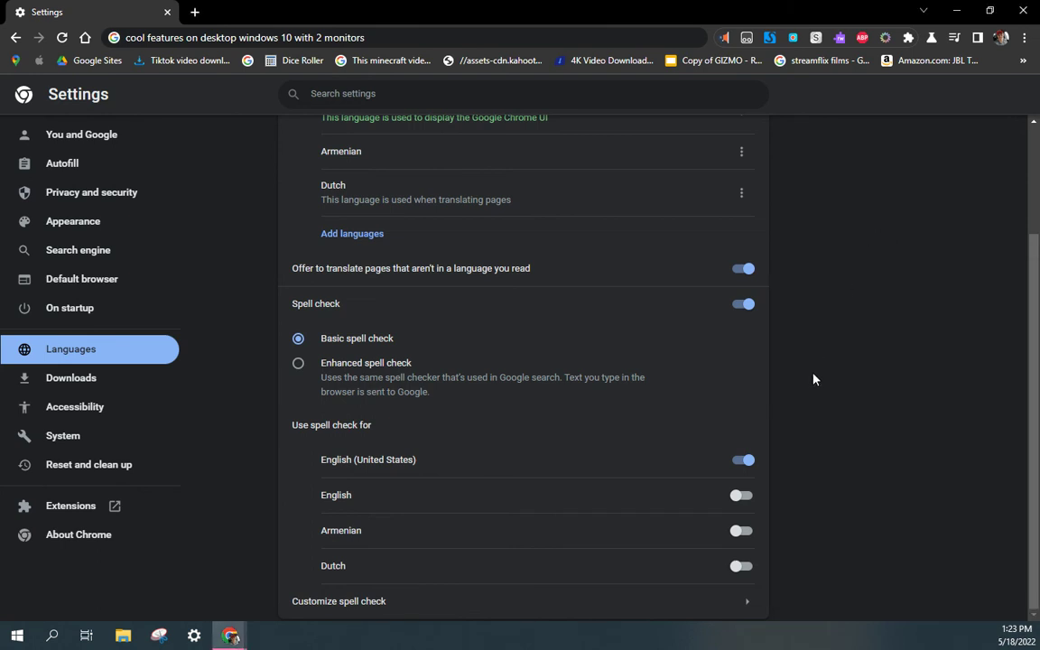
- View Chrome's Reset and clean up settings and its System settings
{"action": "left_click", "coordinate": [144, 464]}
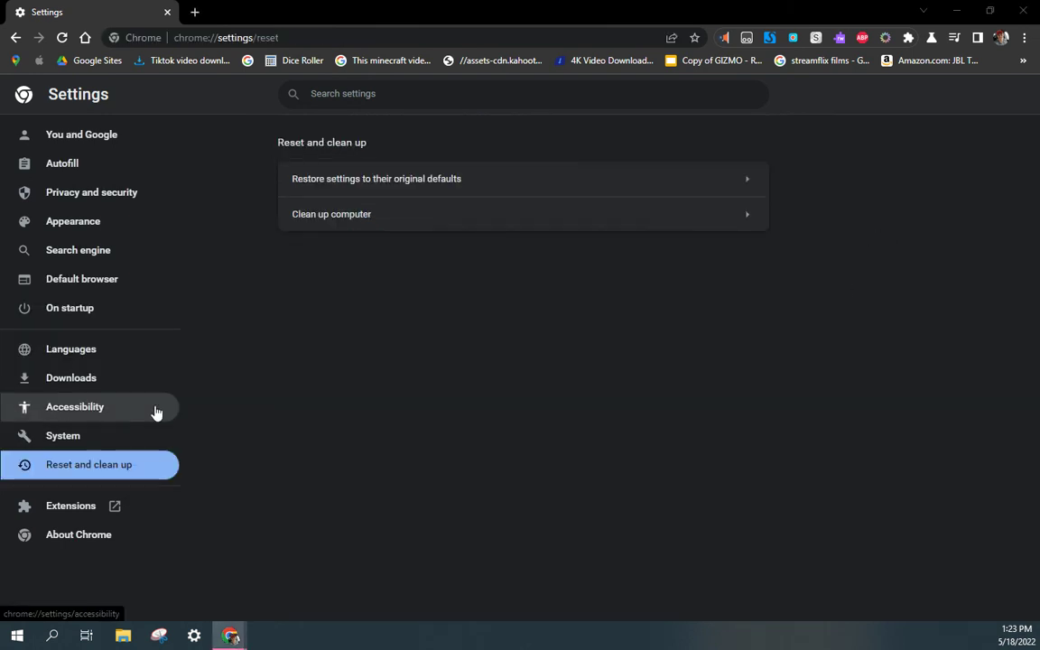
{"action": "left_click", "coordinate": [145, 436]}
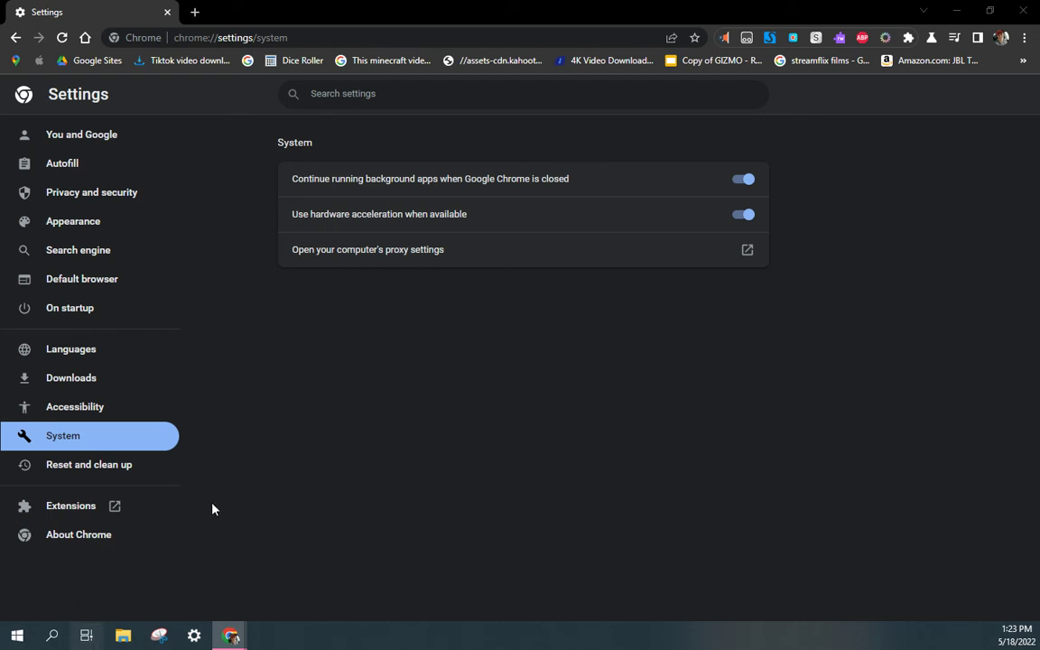
- View the open windows and activity timeline in Task View, and return to the Chrome window
{"action": "left_click", "coordinate": [93, 646]}
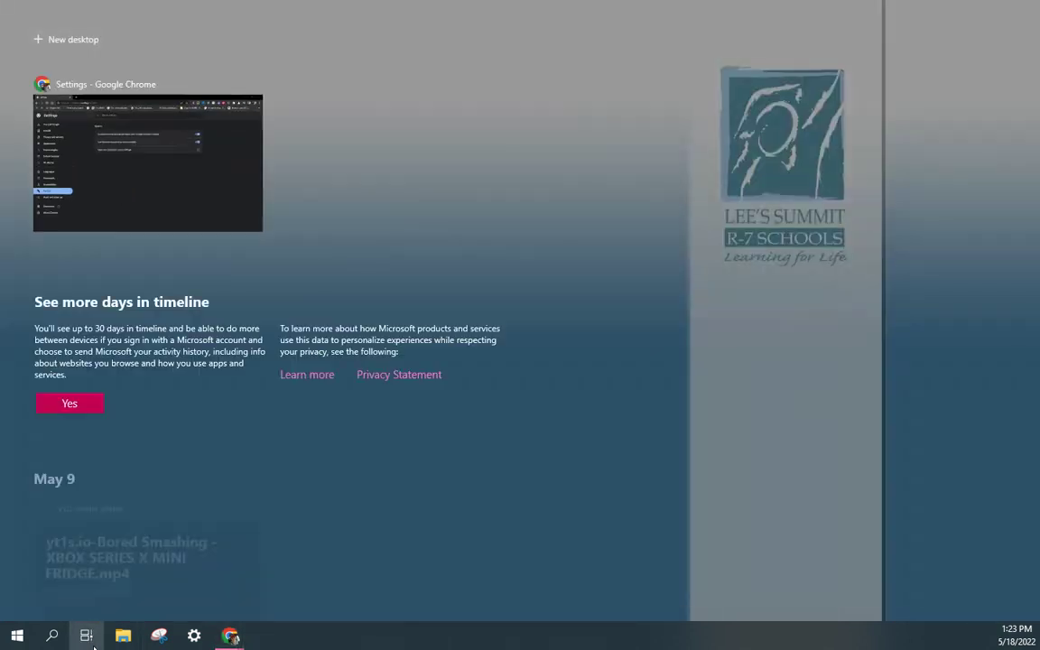
{"action": "left_click", "coordinate": [94, 646]}
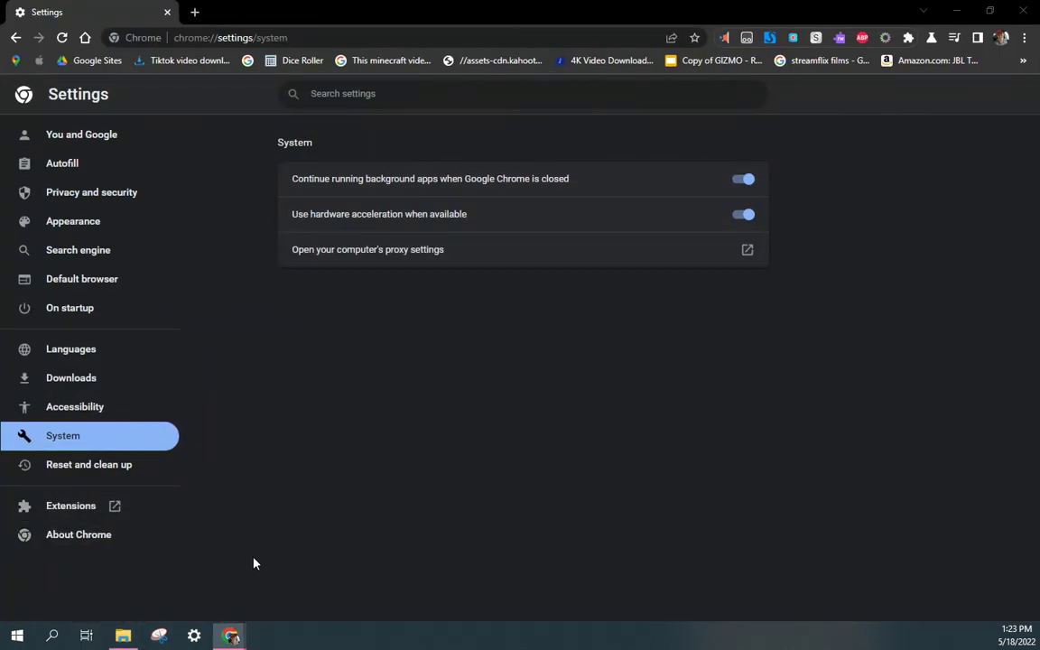
- Open a maximized File Explorer window and look over the Quick access page and the mapped network drives under This PC
{"action": "key", "text": "super+e"}
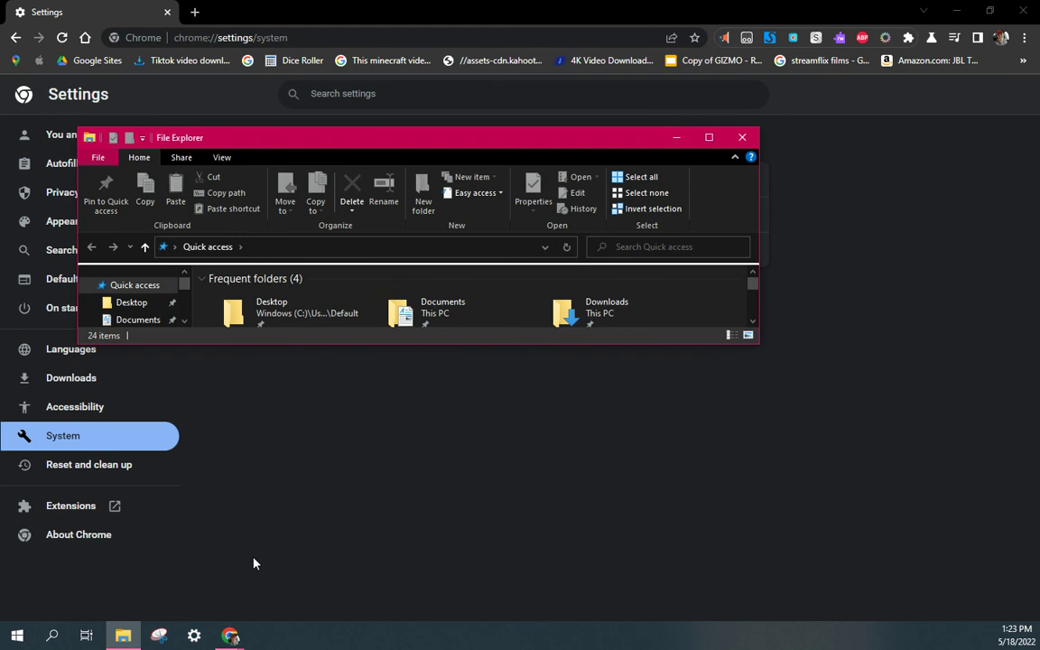
{"action": "left_click", "coordinate": [711, 139]}
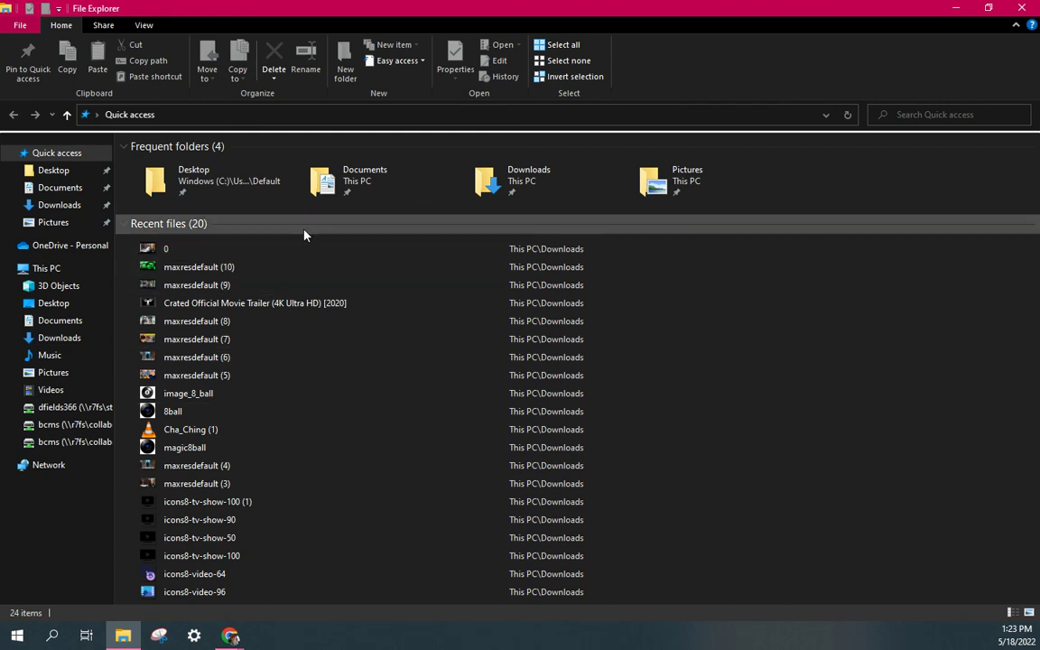
{"action": "left_click", "coordinate": [54, 407]}
{"action": "left_click", "coordinate": [60, 425]}
{"action": "left_click", "coordinate": [60, 442]}
- Look through the files in the Downloads folder and close File Explorer
{"action": "left_click", "coordinate": [38, 207]}
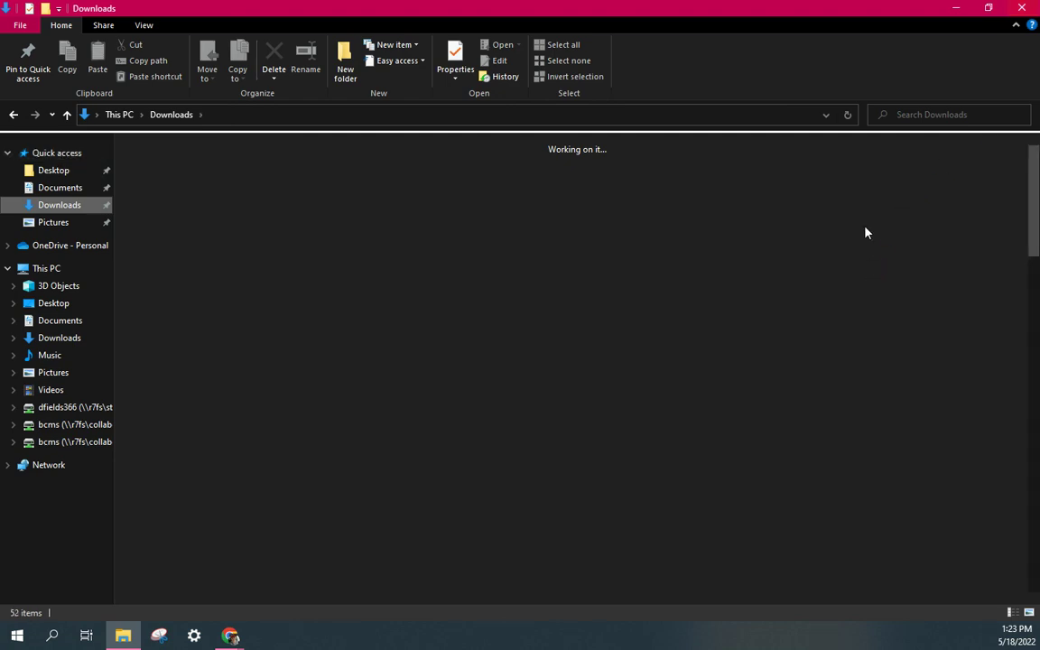
{"action": "scroll", "coordinate": [442, 235], "scroll_direction": "down", "scroll_amount": 2}
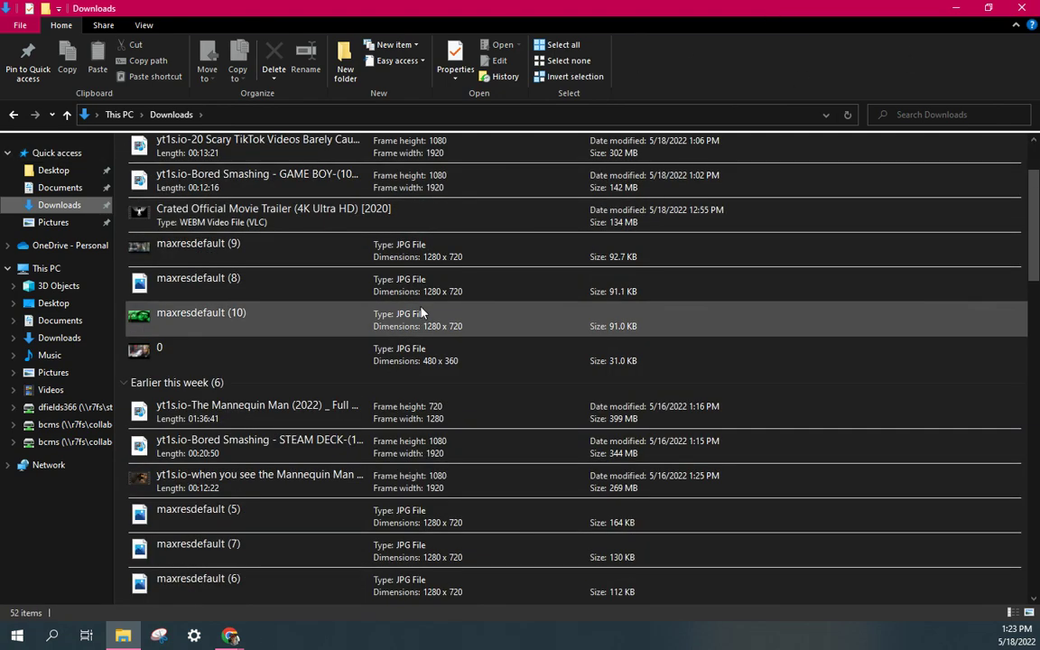
{"action": "left_click", "coordinate": [1035, 9]}
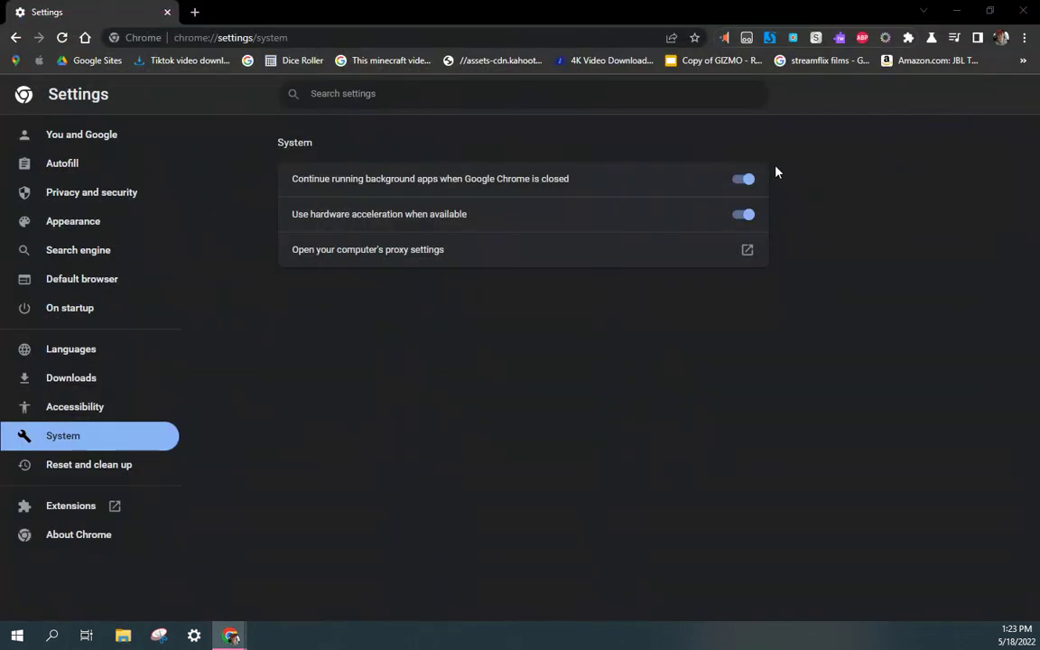